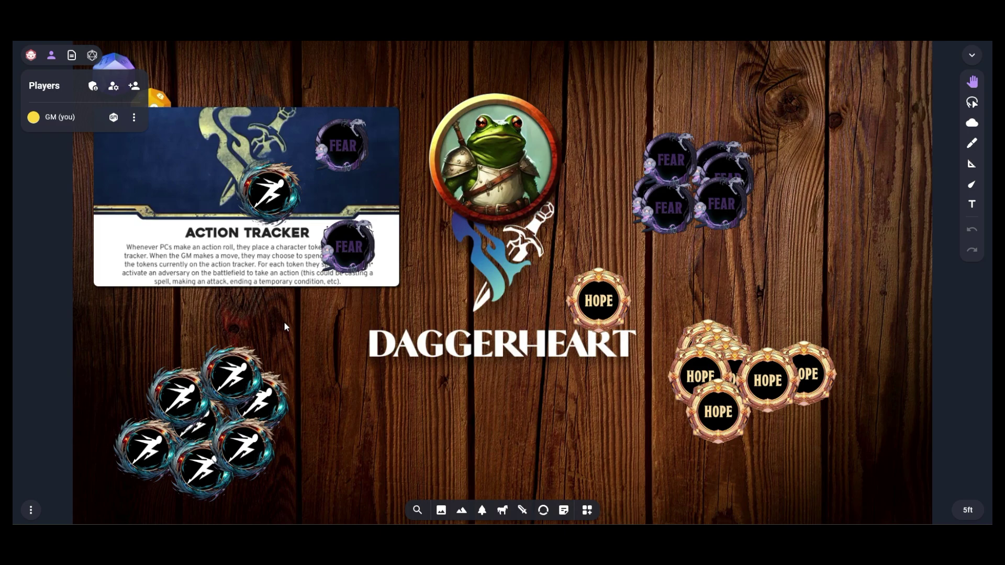
Return the two Fear tokens, the Hope token and the action token to their piles, and shift the Action Tracker card below the dice
drag(345, 149, 727, 155)
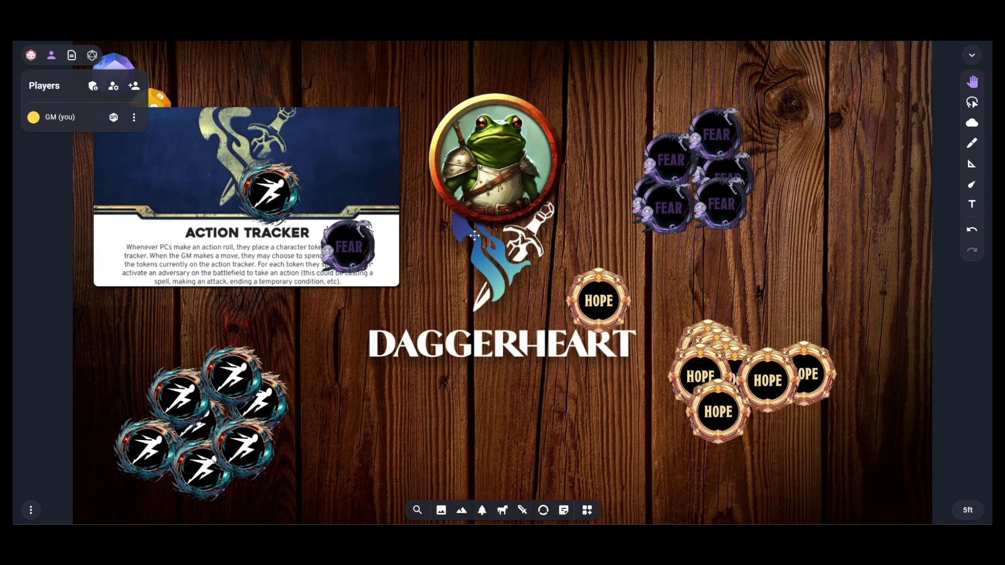
drag(360, 259, 749, 209)
drag(621, 300, 806, 324)
drag(258, 205, 276, 373)
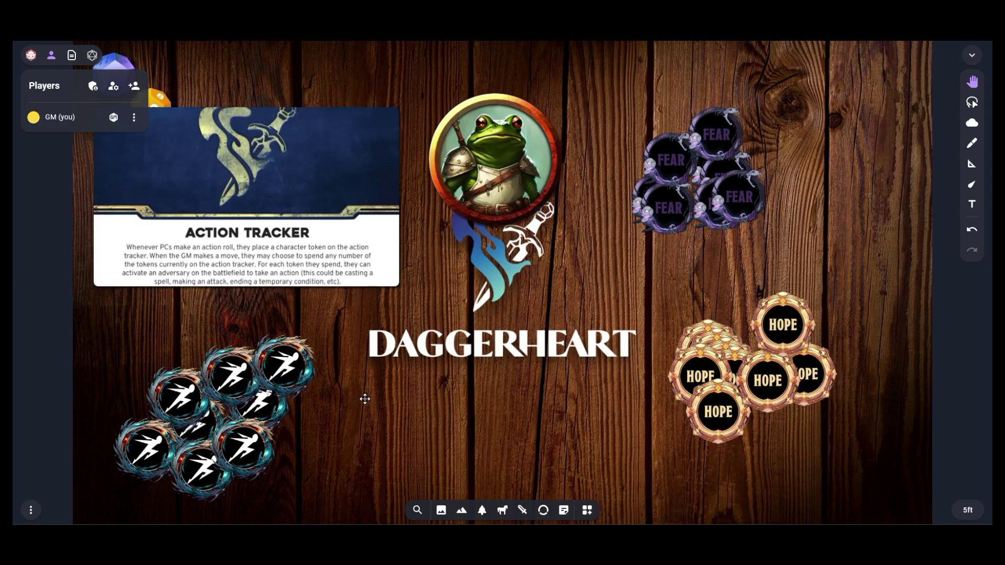
scroll(474, 230, down, 3)
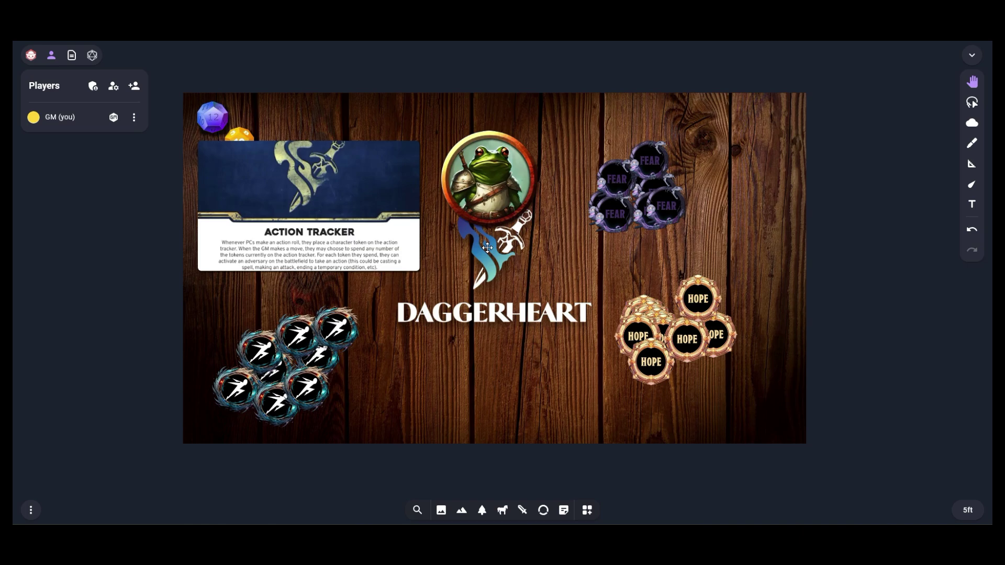
drag(257, 188, 320, 239)
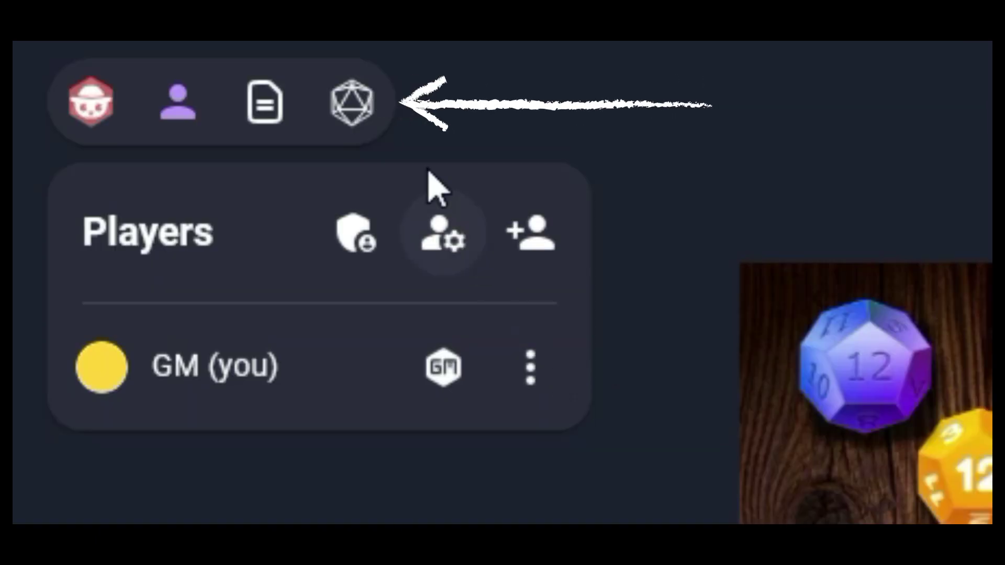
Open the dice roller and make the dice of all colour sets available together
click(353, 105)
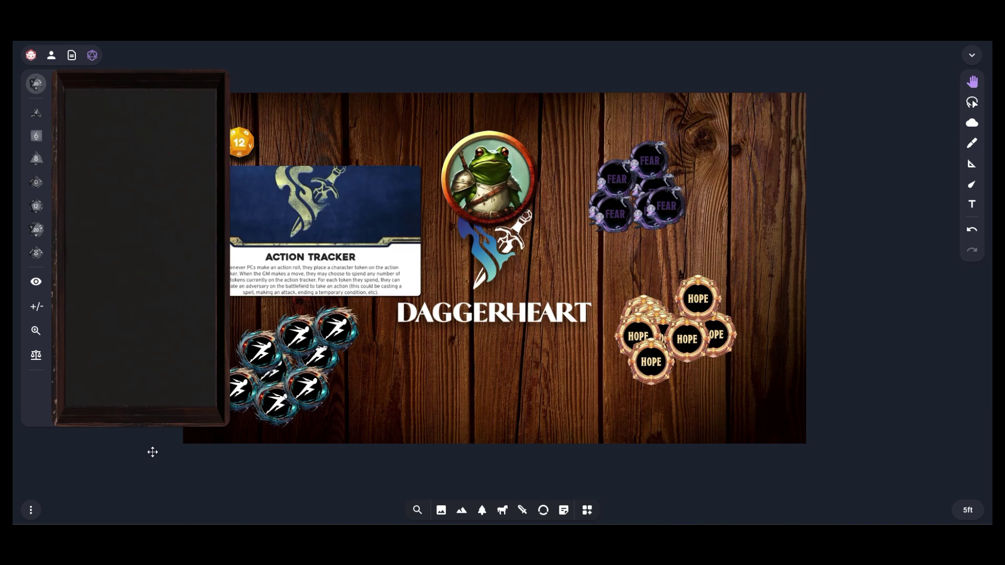
click(36, 89)
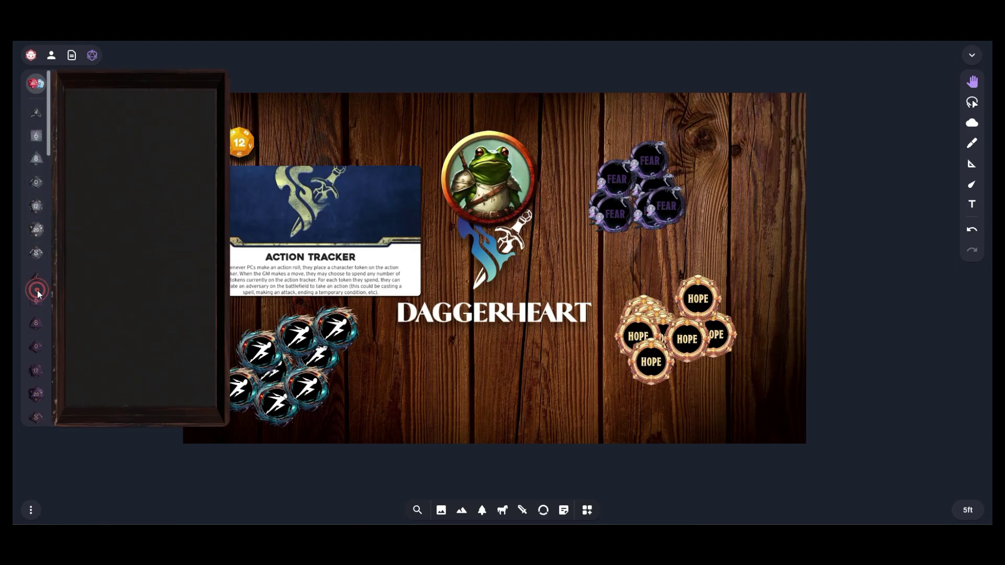
click(215, 298)
Roll one dark purple d12 together with one red d12 and show the breakdown of the total
scroll(33, 309, down, 2)
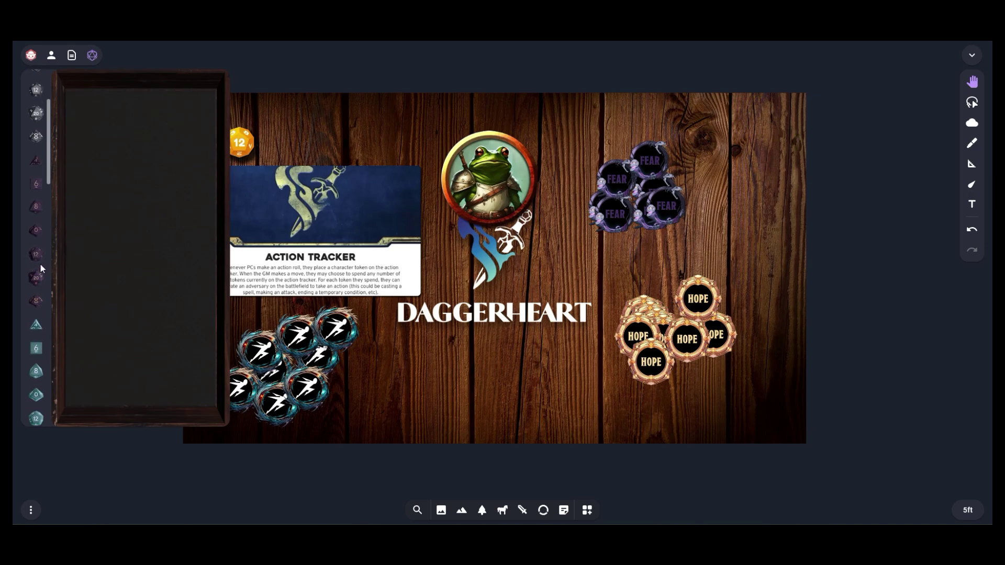
click(37, 257)
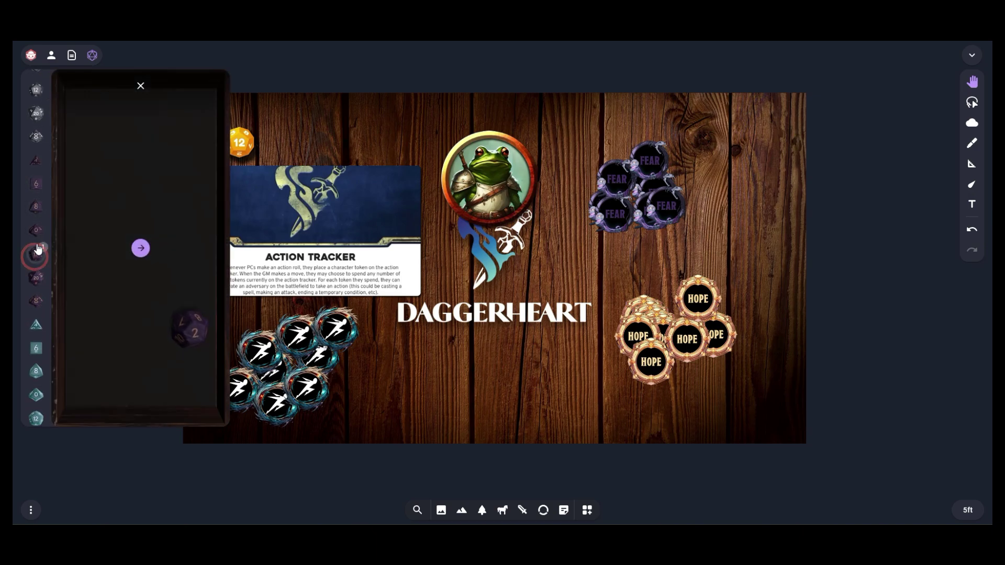
scroll(39, 241, down, 3)
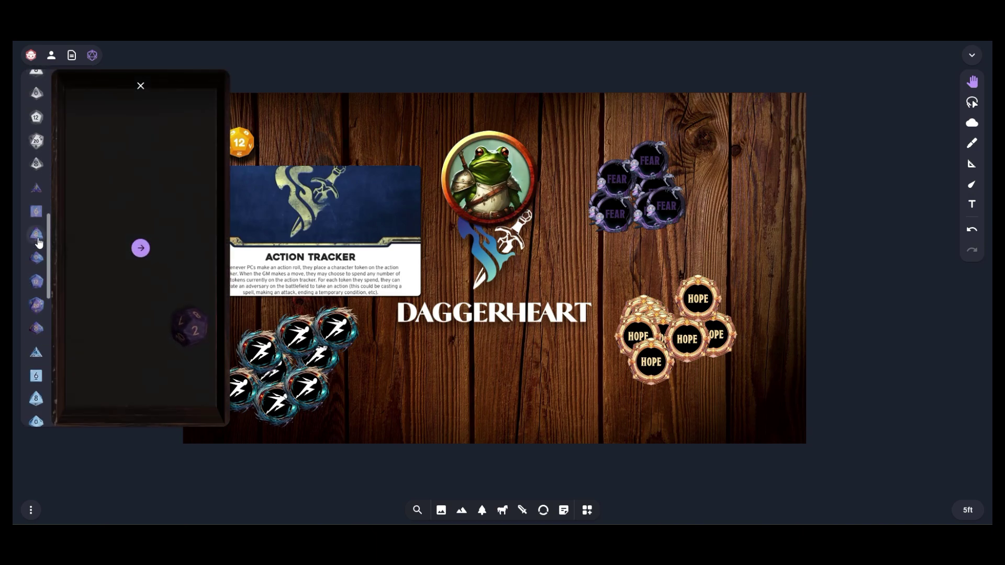
scroll(34, 408, down, 1)
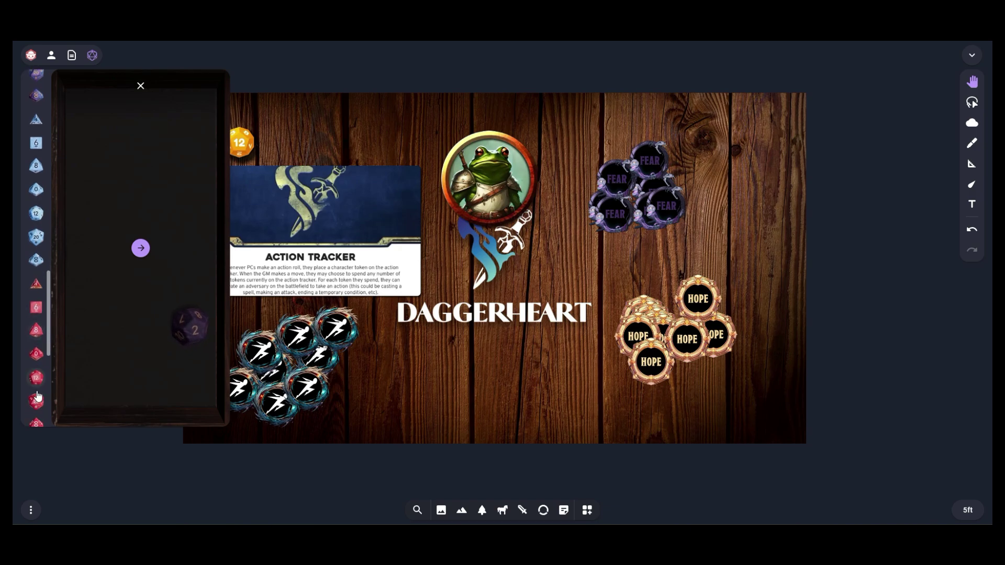
click(36, 384)
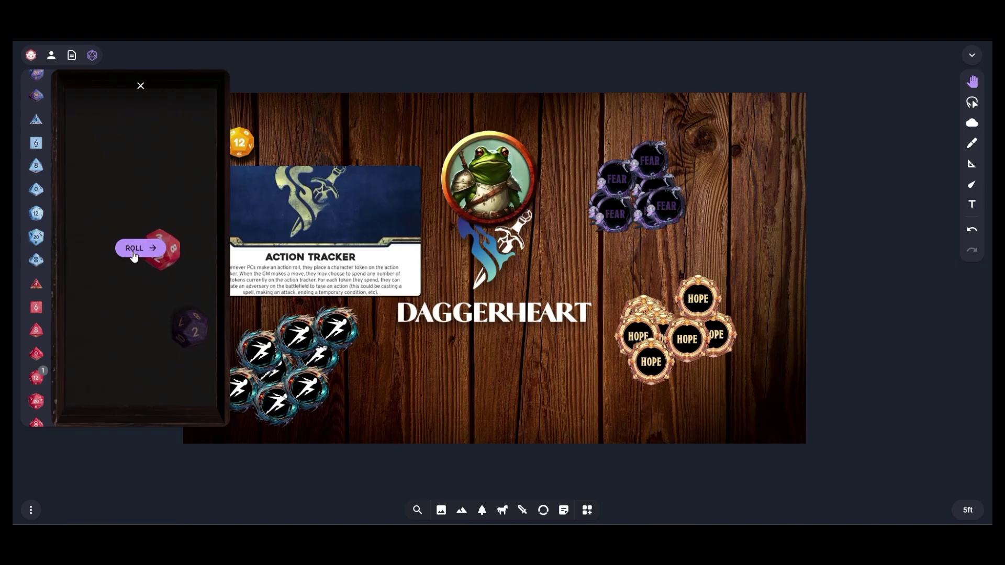
click(233, 286)
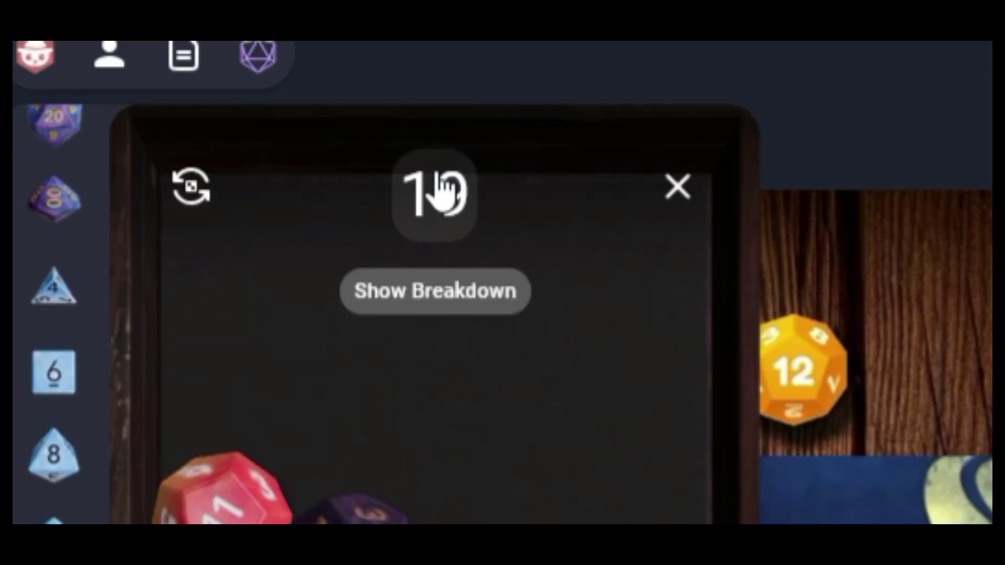
click(142, 95)
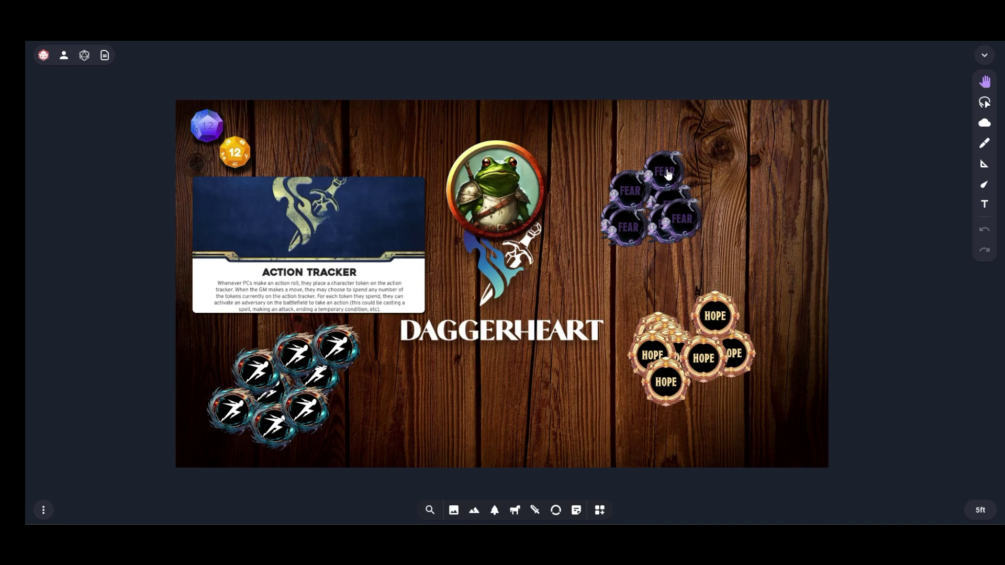
Separate two Fear tokens above their pile and move the frog character token to the board's upper-right corner, beside them
drag(664, 173, 605, 151)
drag(639, 183, 653, 145)
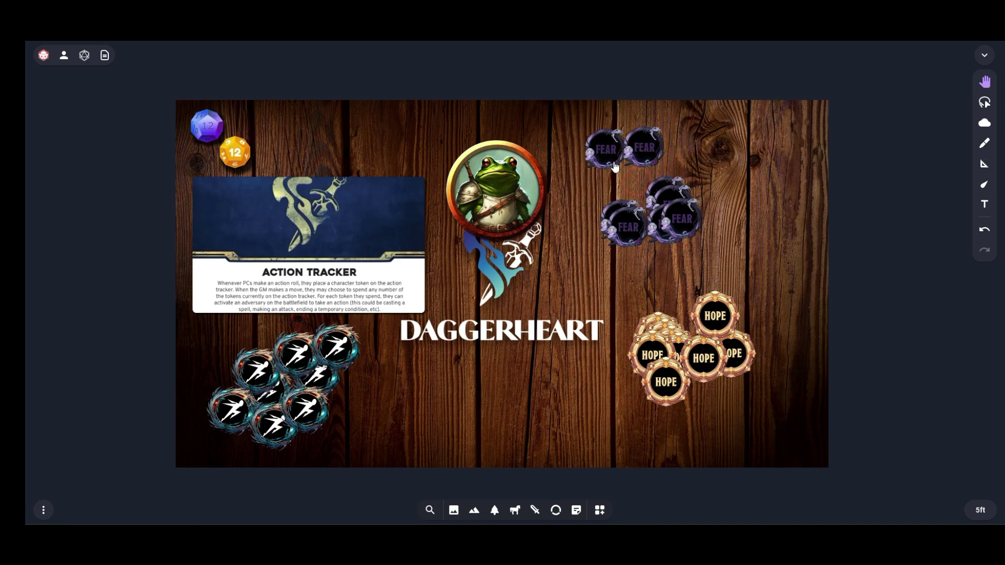
drag(500, 208, 759, 179)
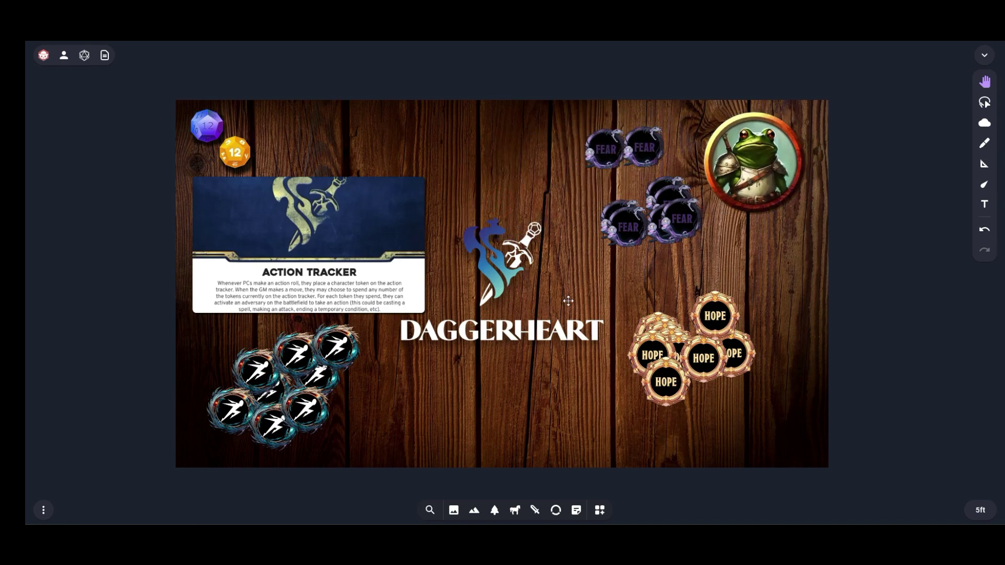
Add the Kalypso Token from the Daggerheart character assets to the board, between the Action Tracker and the Fear tokens
click(534, 512)
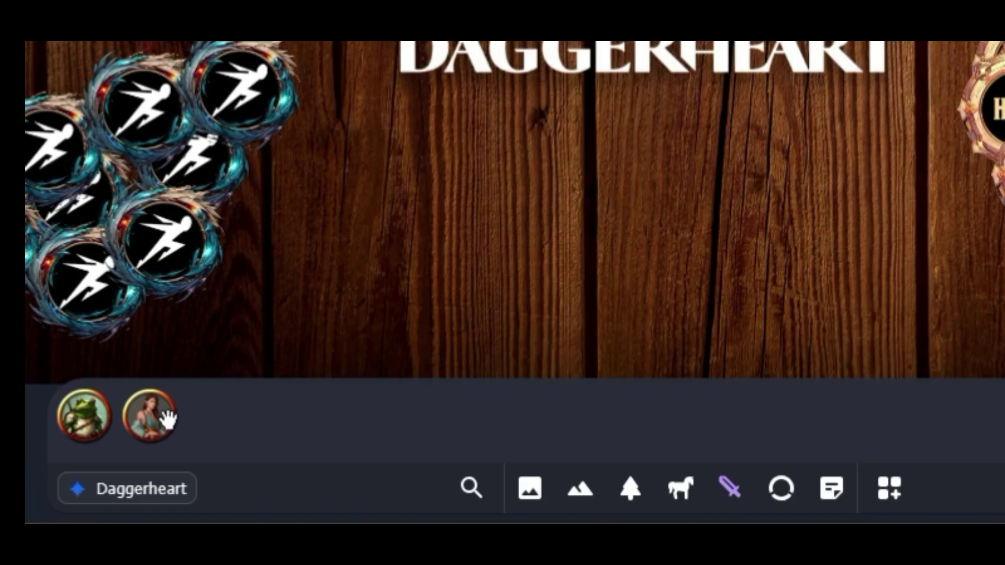
click(156, 422)
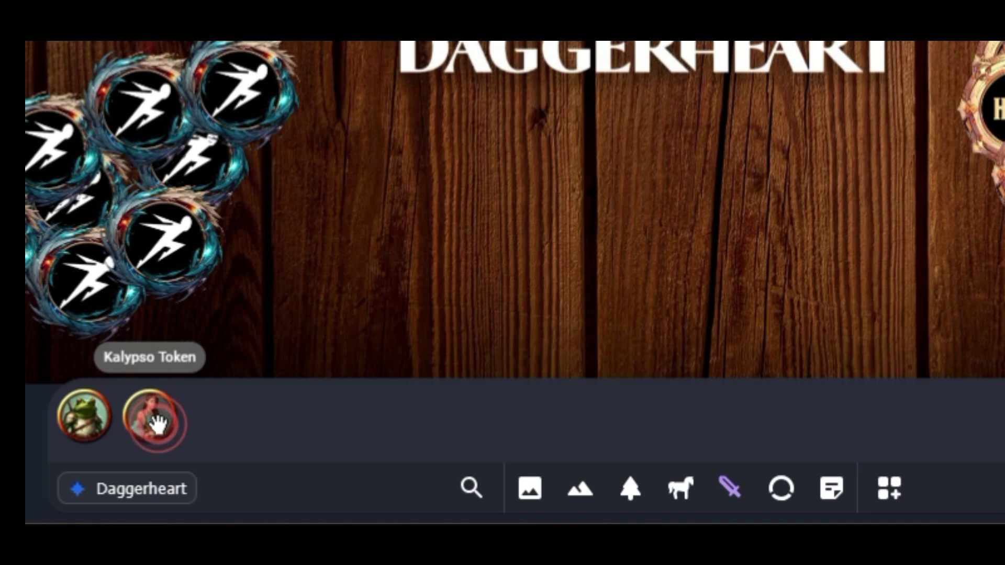
click(152, 420)
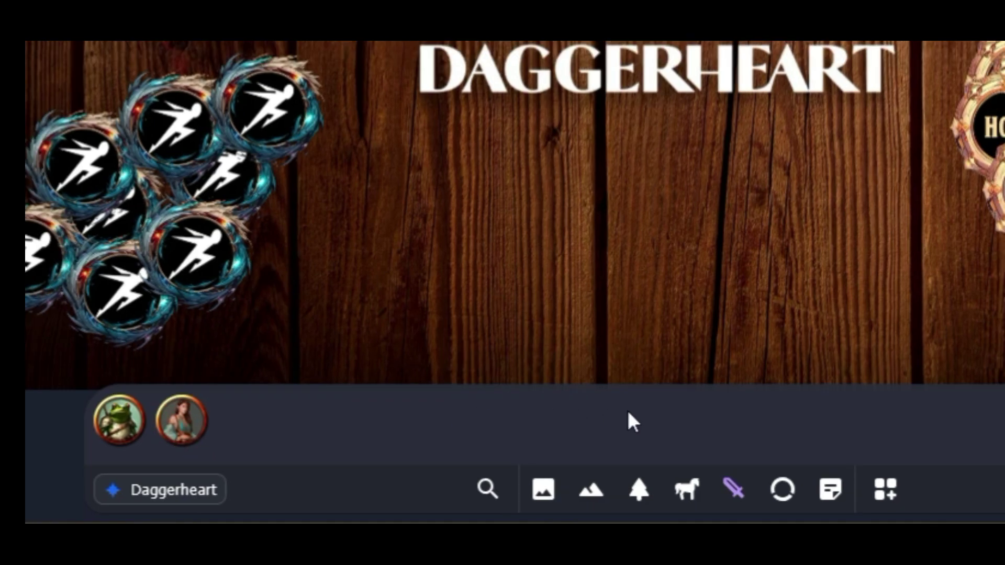
Place the Drakona Ancestry Card from the Daggerheart props on the board and centre it over the Daggerheart logo
click(792, 495)
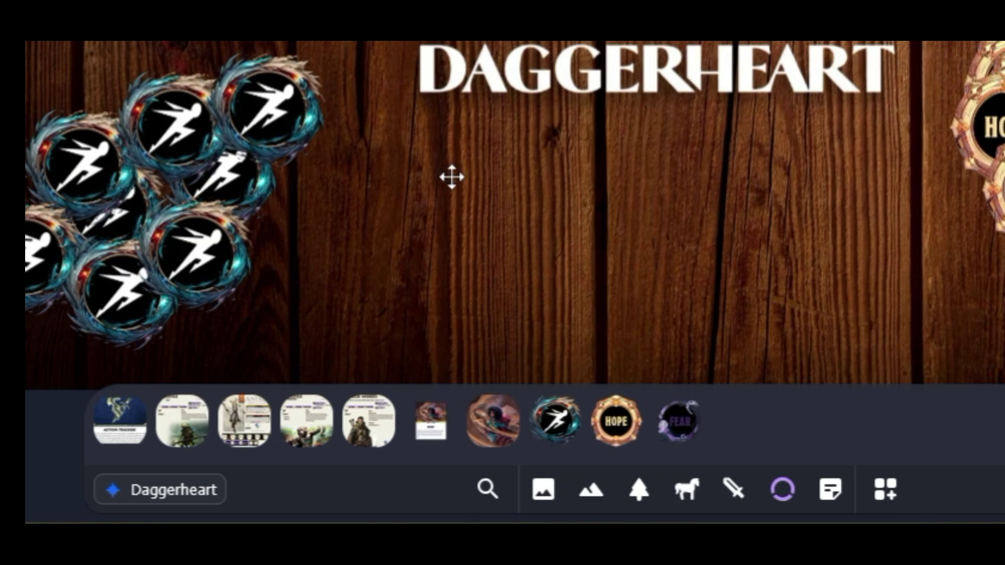
click(687, 492)
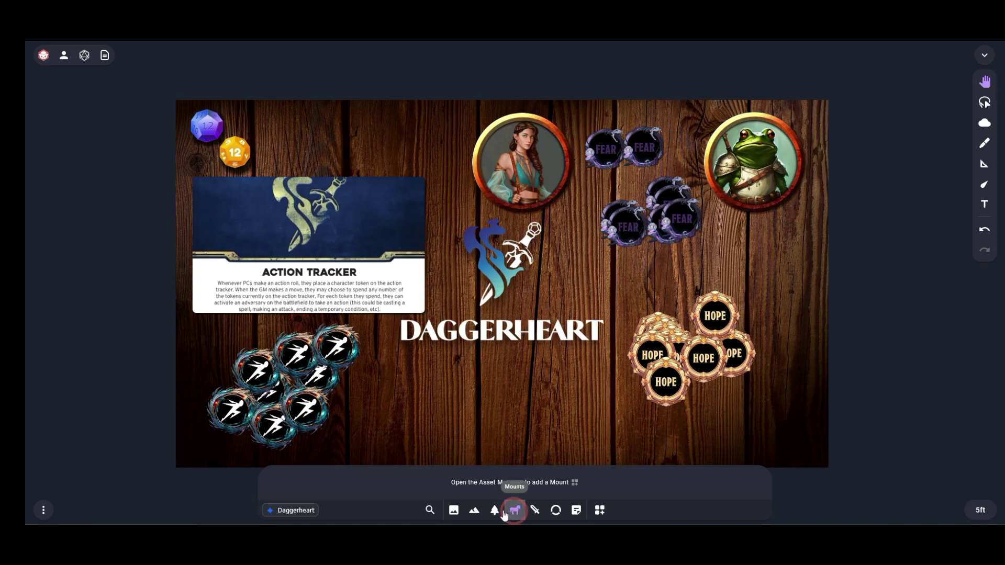
click(494, 511)
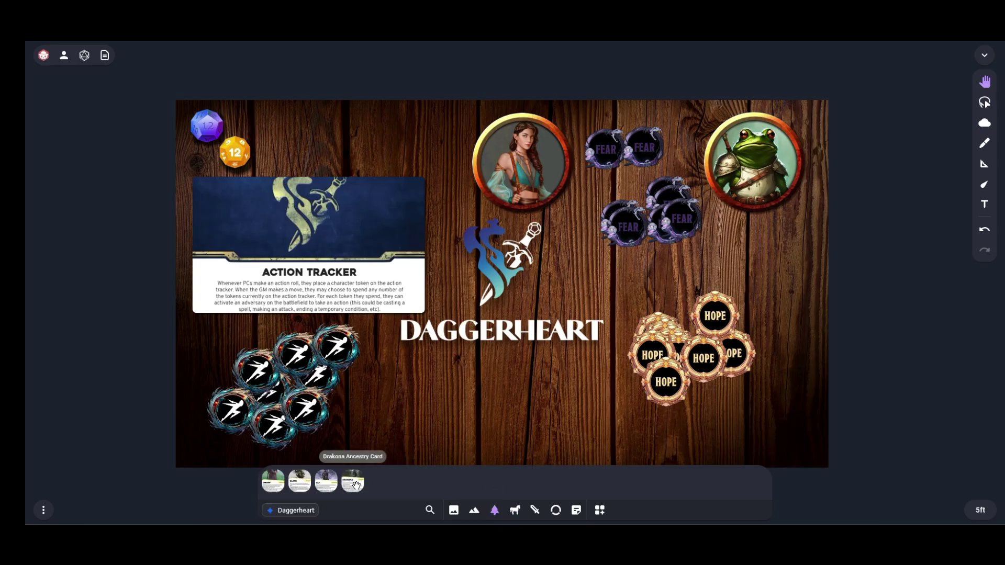
drag(355, 485, 561, 301)
click(739, 272)
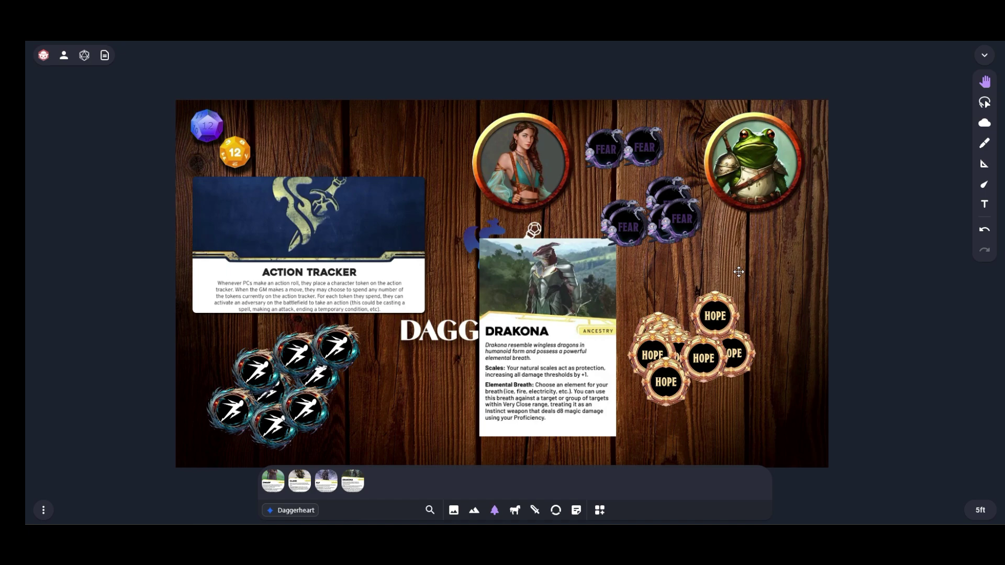
drag(546, 338, 500, 347)
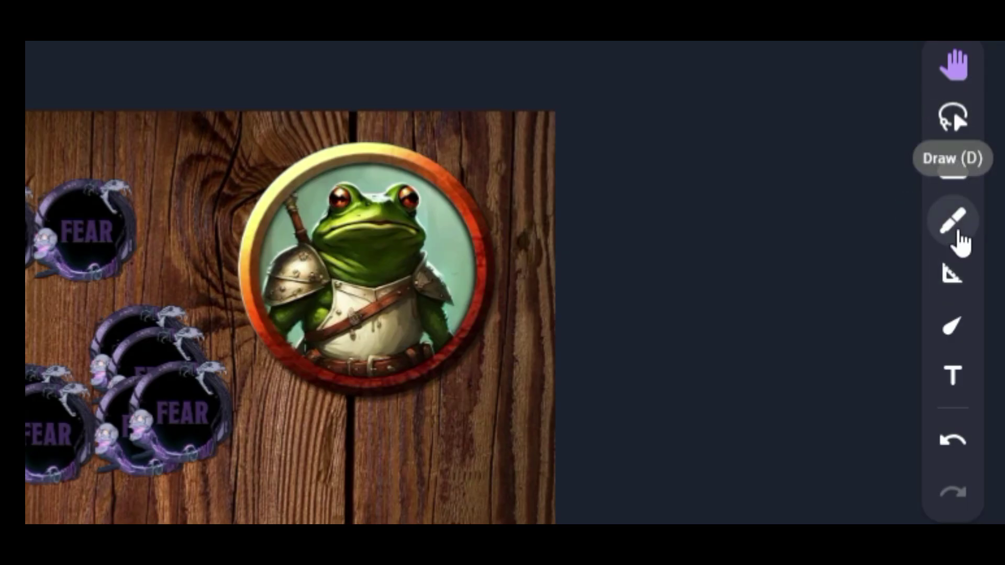
Draw a small freehand loop across the upper edge of the Action Tracker card
click(984, 143)
drag(377, 176, 398, 210)
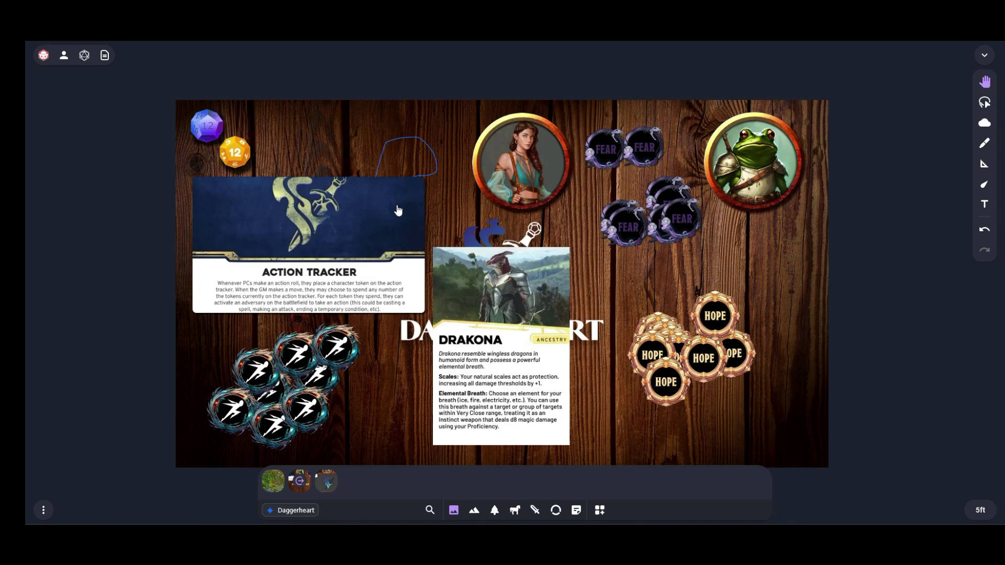